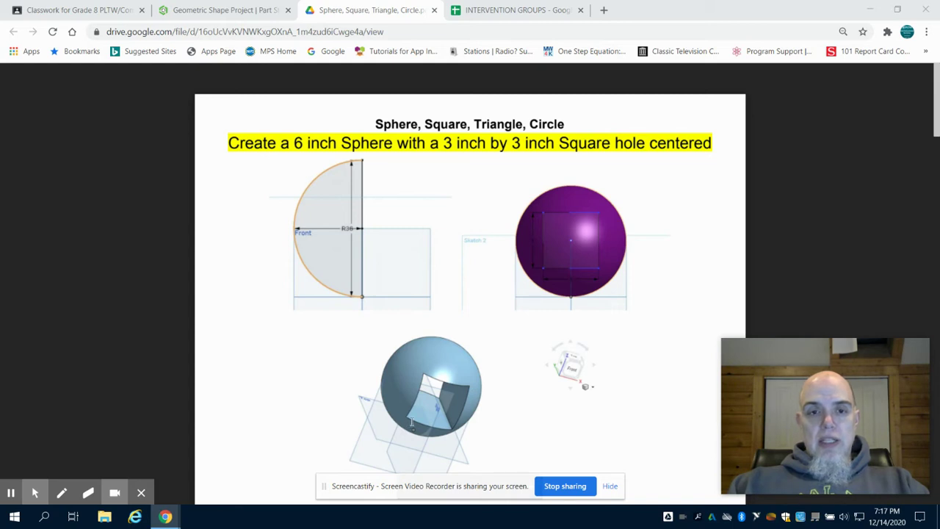
Switch to the Geometric Shape Project in Onshape and start a sketch on the Front plane, viewed face-on
left_click(248, 7)
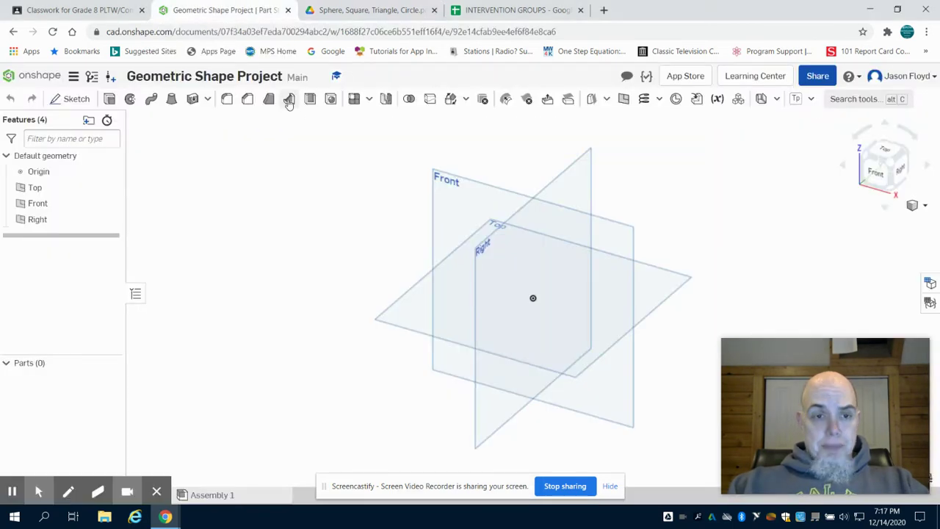
left_click(70, 98)
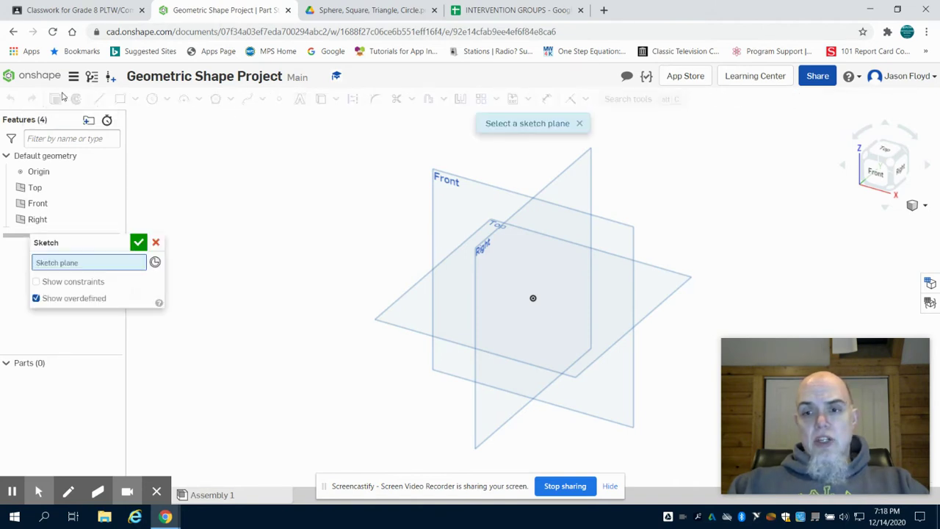
left_click(491, 214)
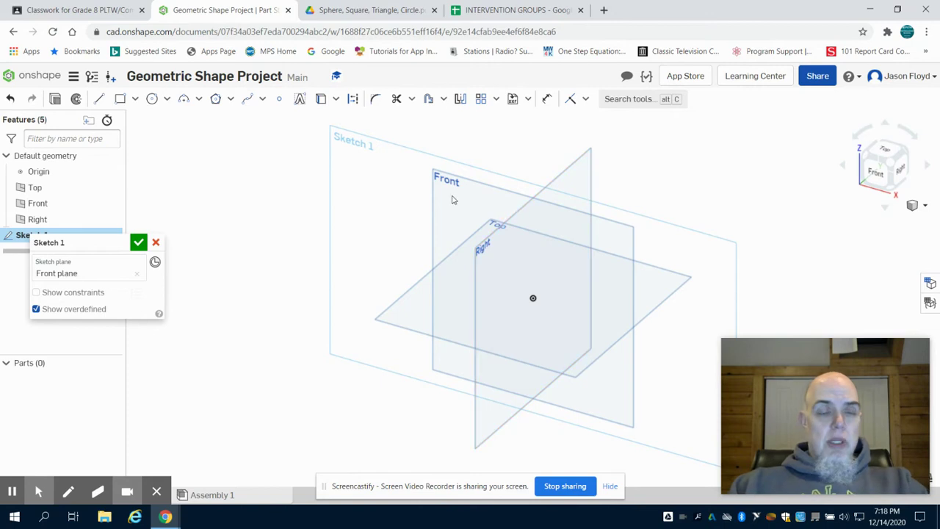
left_click(884, 176)
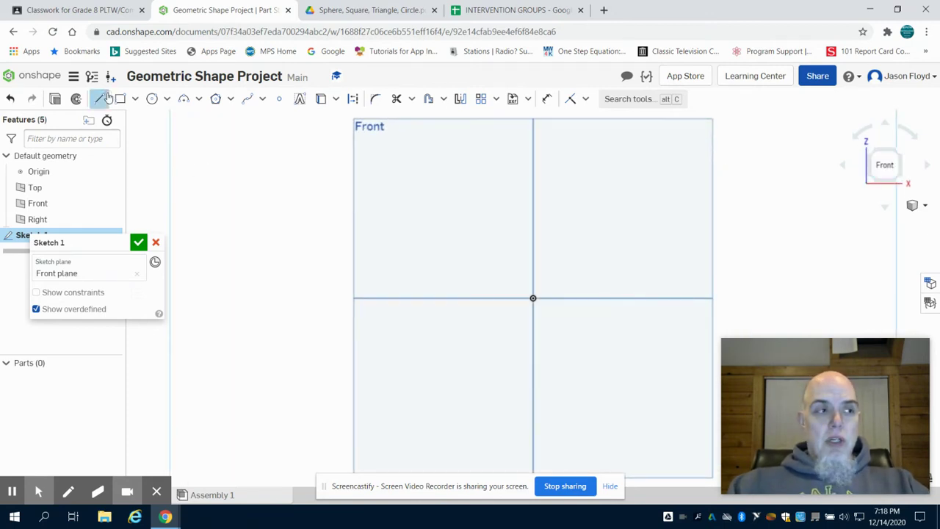
Draw a 6-inch vertical line straight up from the origin
left_click(103, 99)
left_click(536, 298)
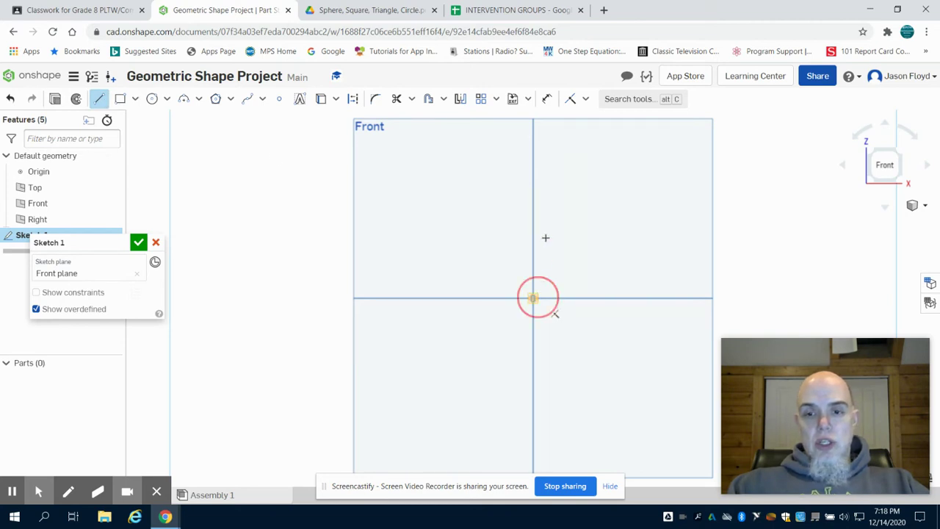
left_click(531, 154)
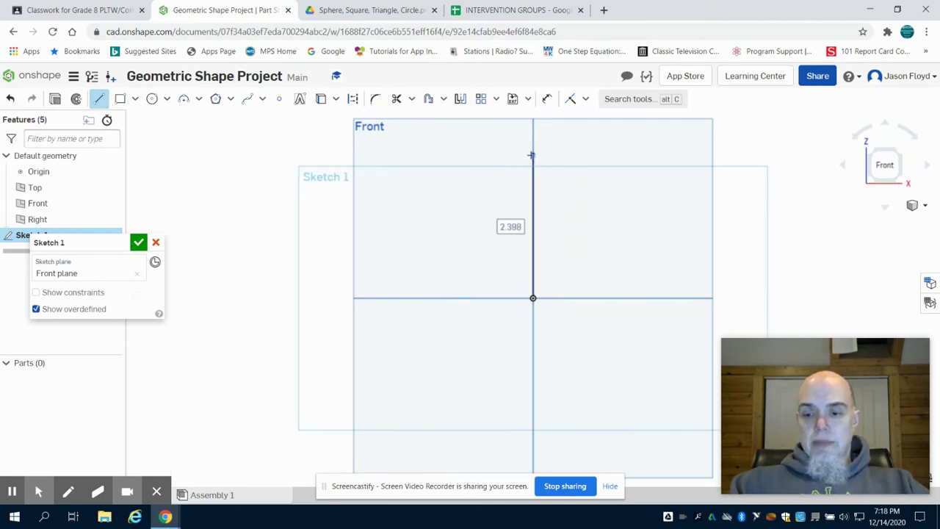
type("6")
key("Return")
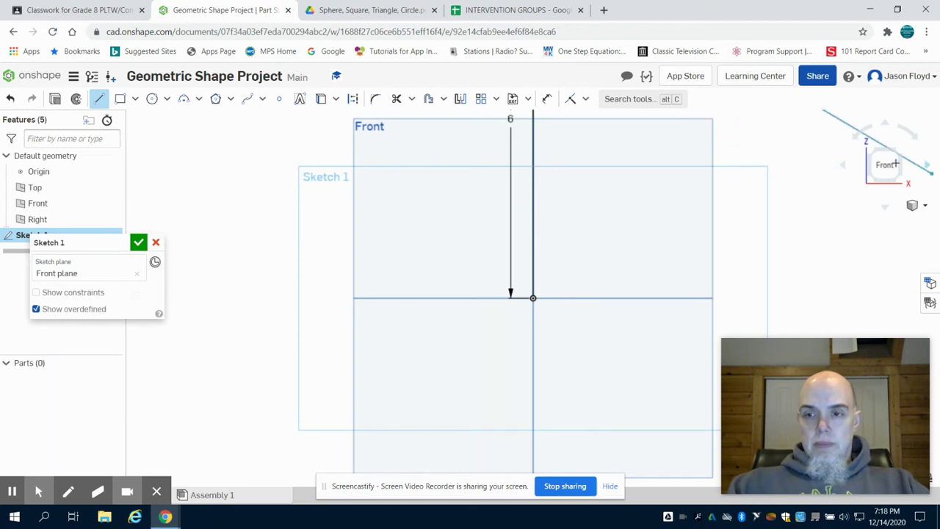
left_click(885, 163)
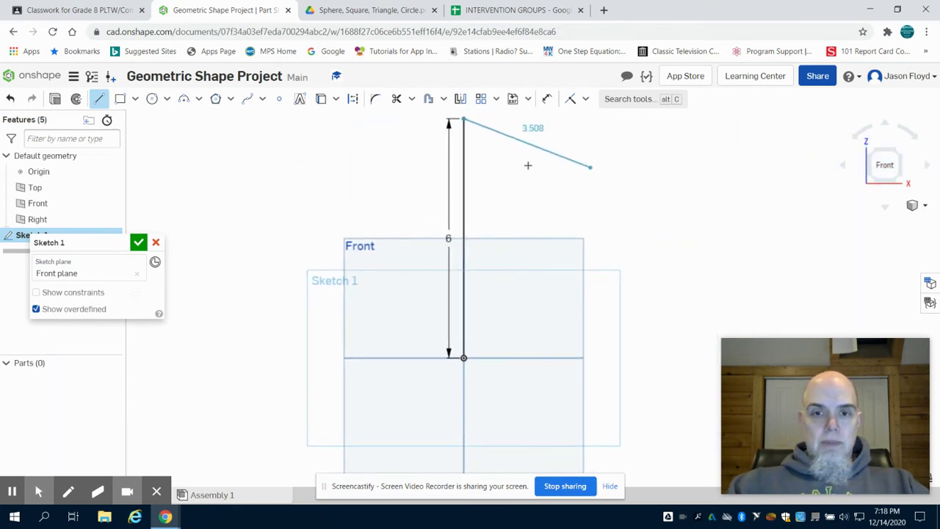
key("Escape")
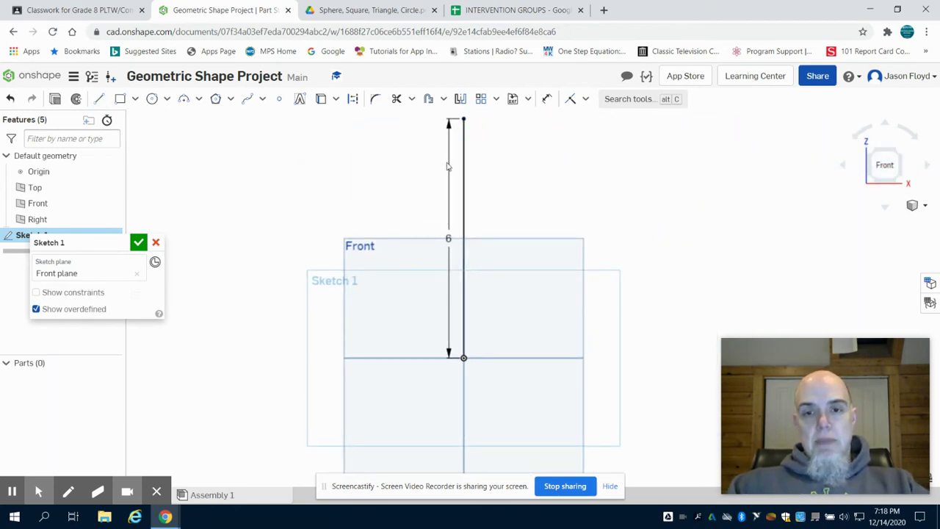
Draw a three-point arc of 3-inch radius between the line's two endpoints, closing a half circle left of the line
left_click(186, 100)
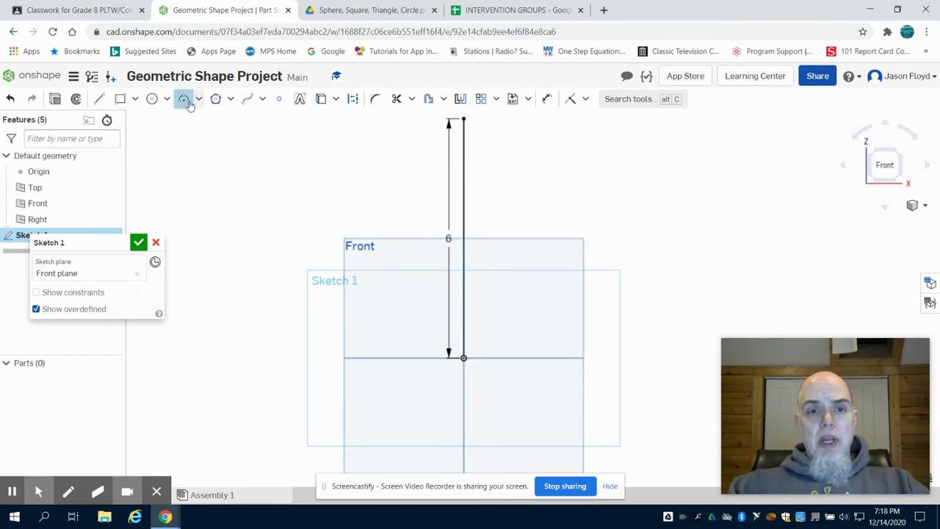
left_click(466, 118)
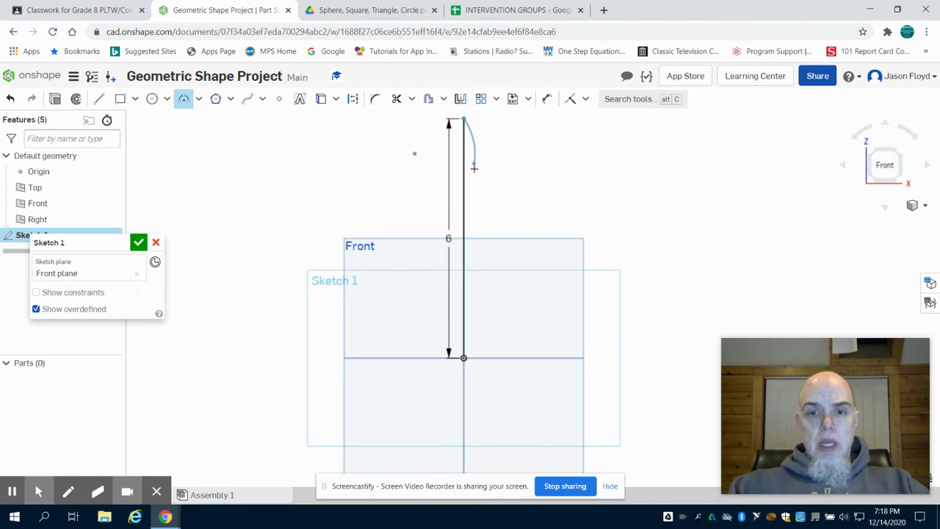
left_click(464, 358)
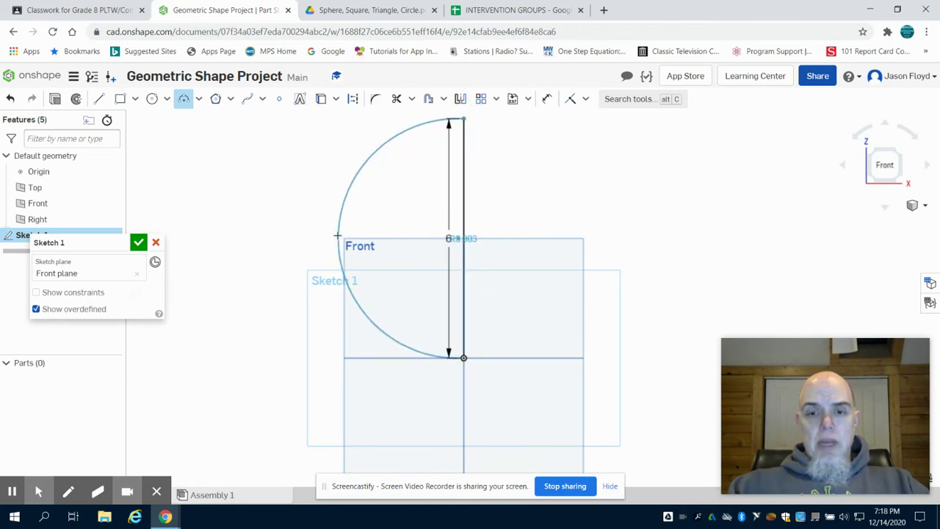
left_click(344, 237)
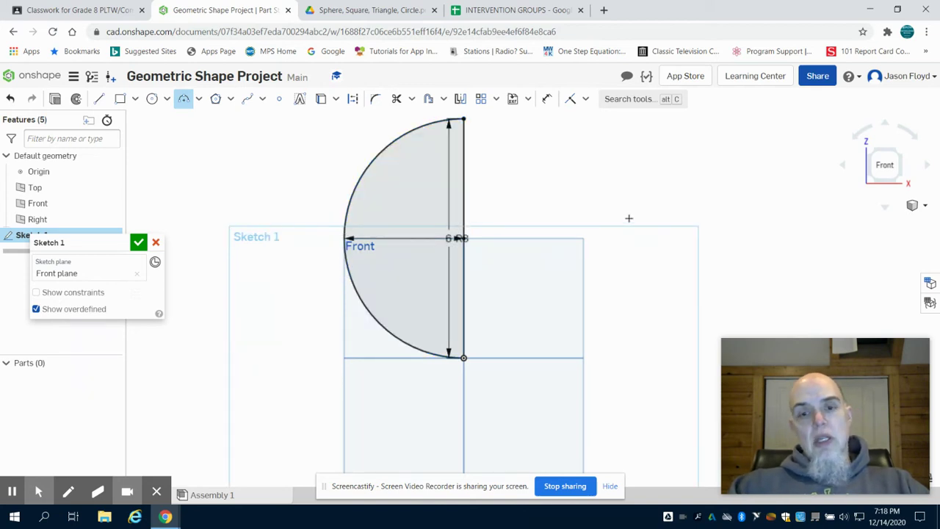
Revolve the half-circle profile fully around its straight vertical edge as a new solid sphere
left_click(74, 99)
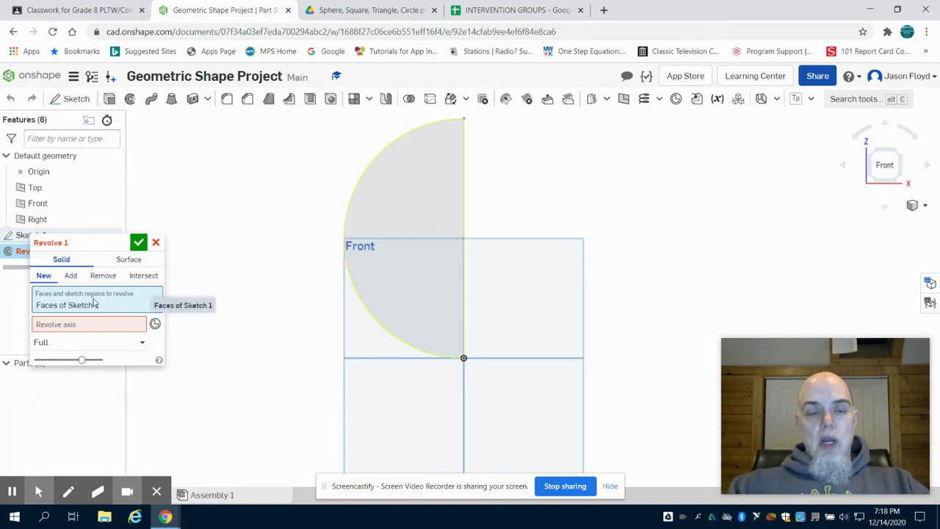
left_click(86, 327)
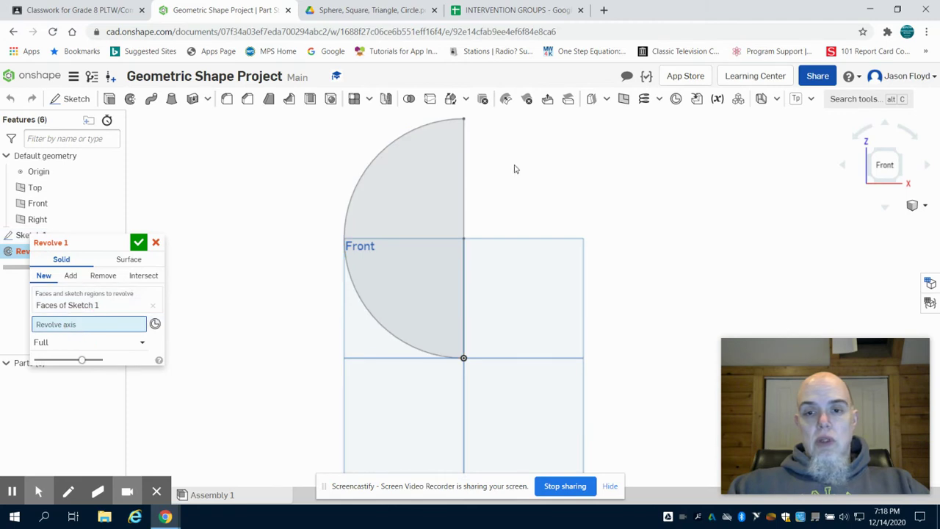
left_click(465, 184)
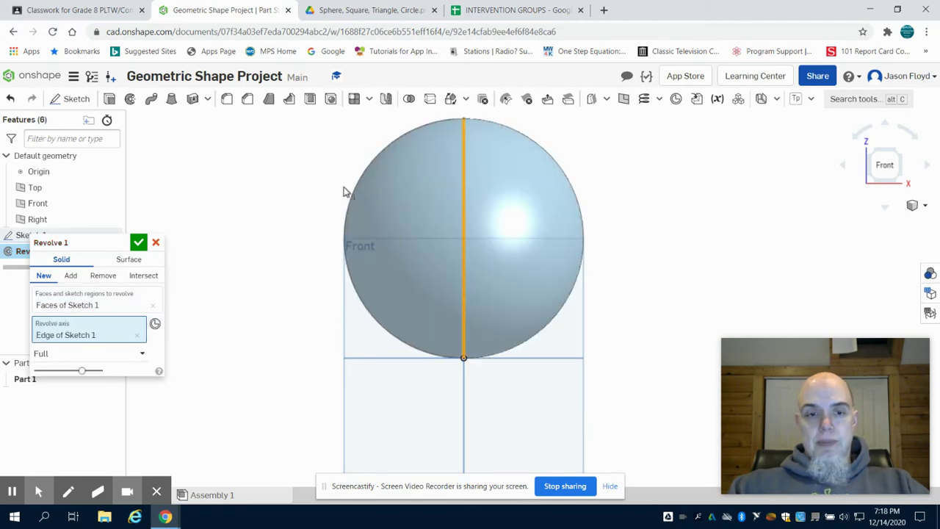
left_click(138, 242)
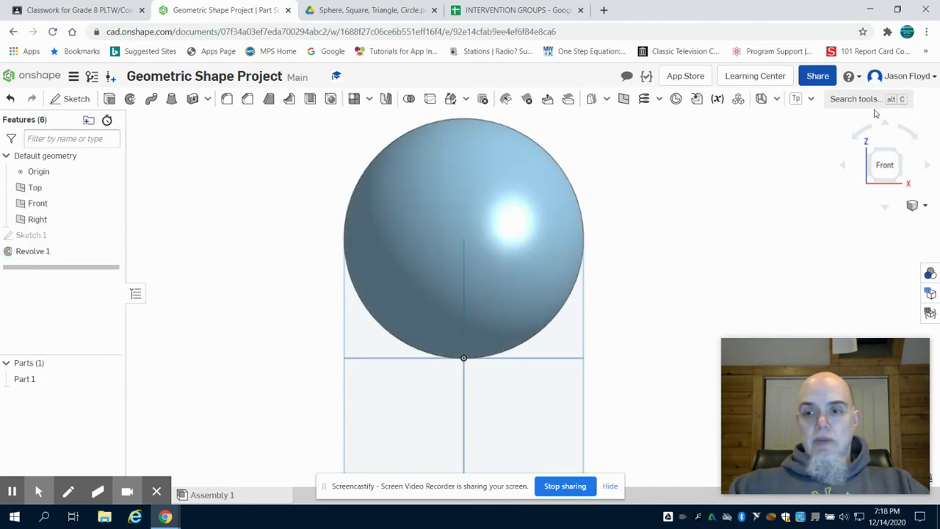
Create a plane offset 3 in from the Front plane, toward the front of the sphere
left_click(900, 151)
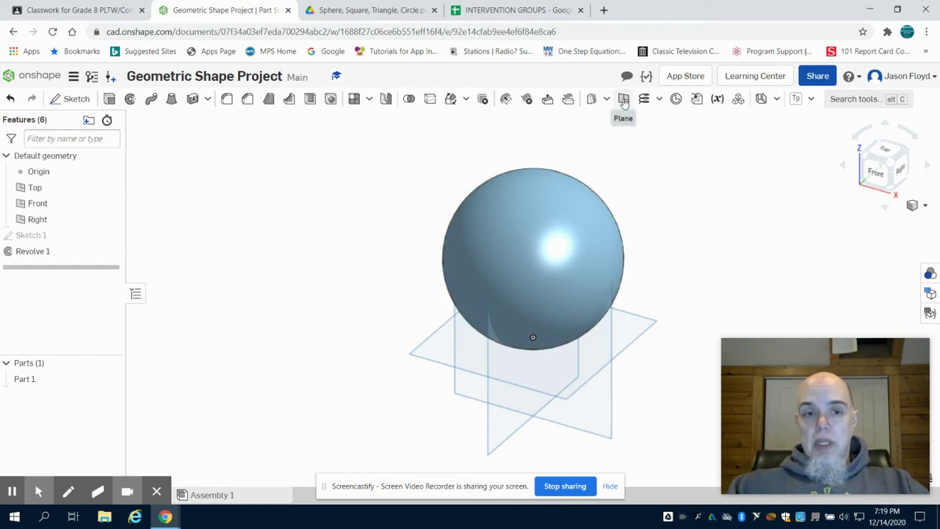
left_click(624, 100)
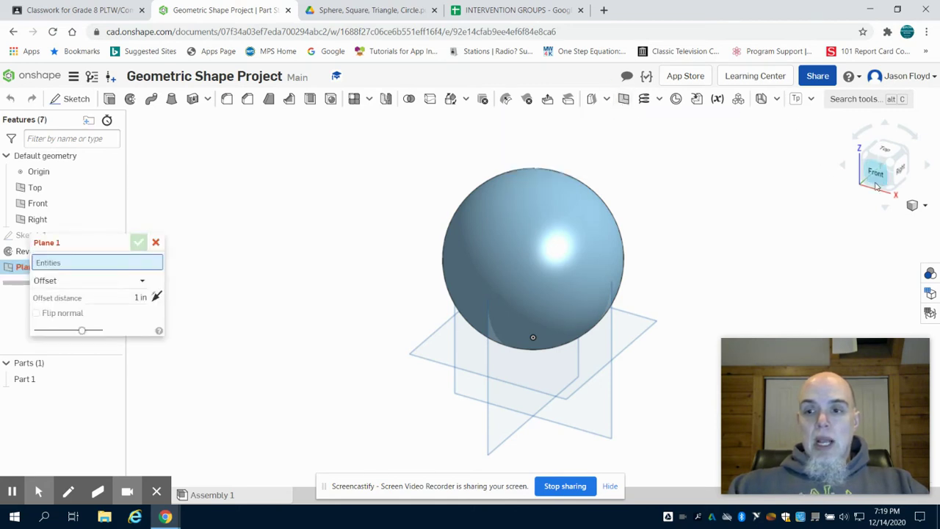
left_click(608, 340)
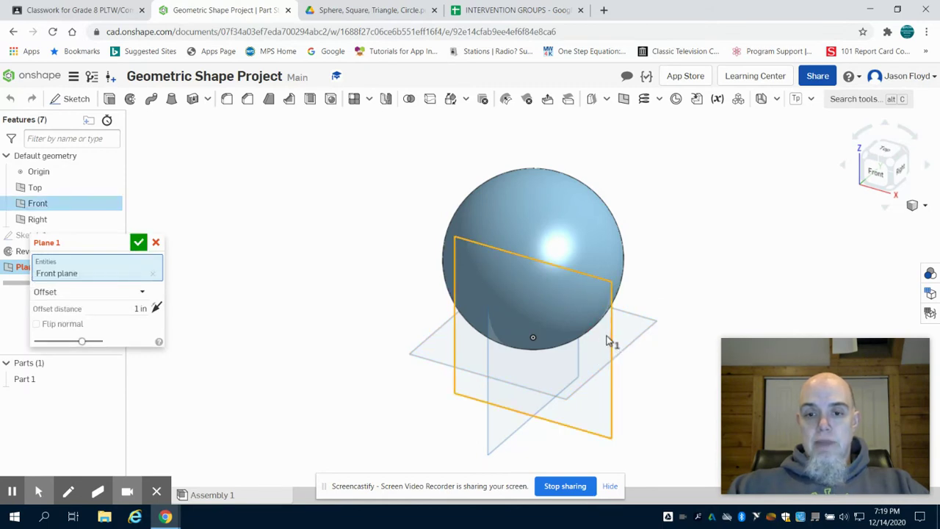
left_click(139, 309)
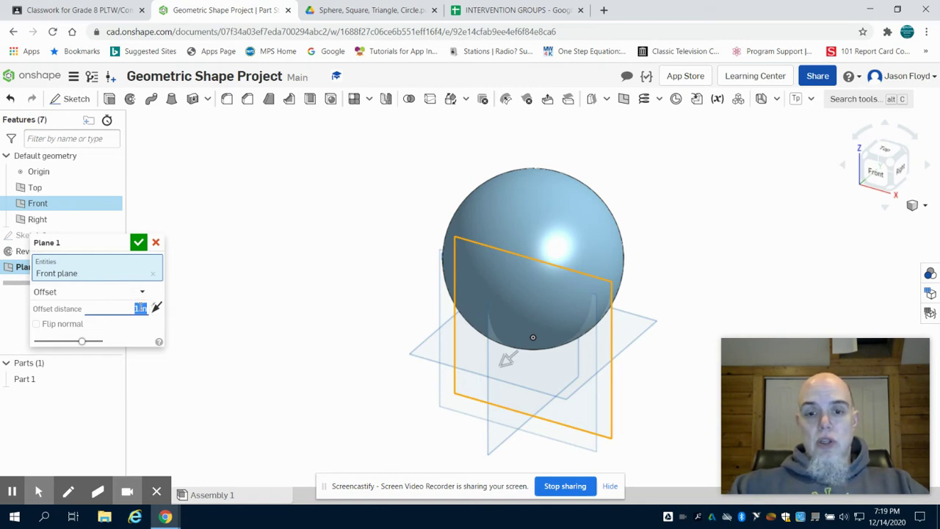
key("BackSpace")
type("3")
key("Return")
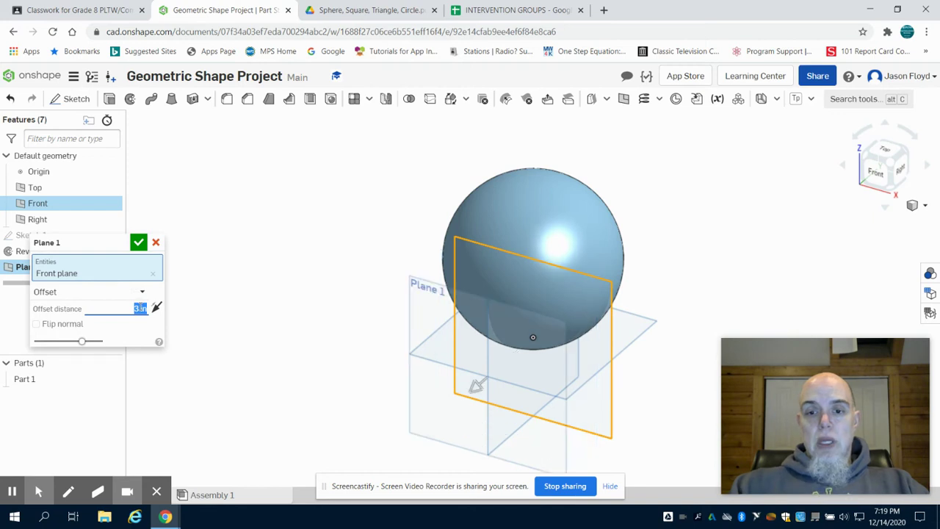
left_click(138, 243)
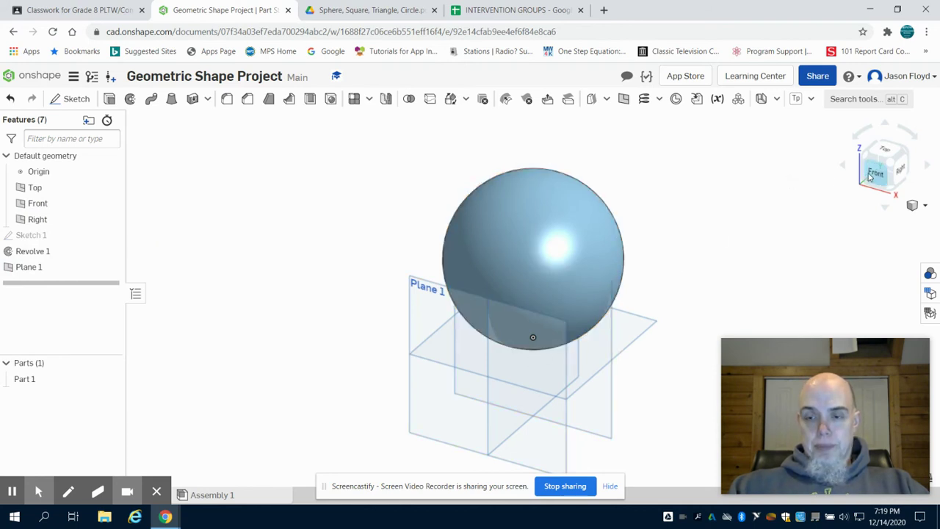
Start a new sketch on the offset Plane 1 and view it from the front
left_click(72, 99)
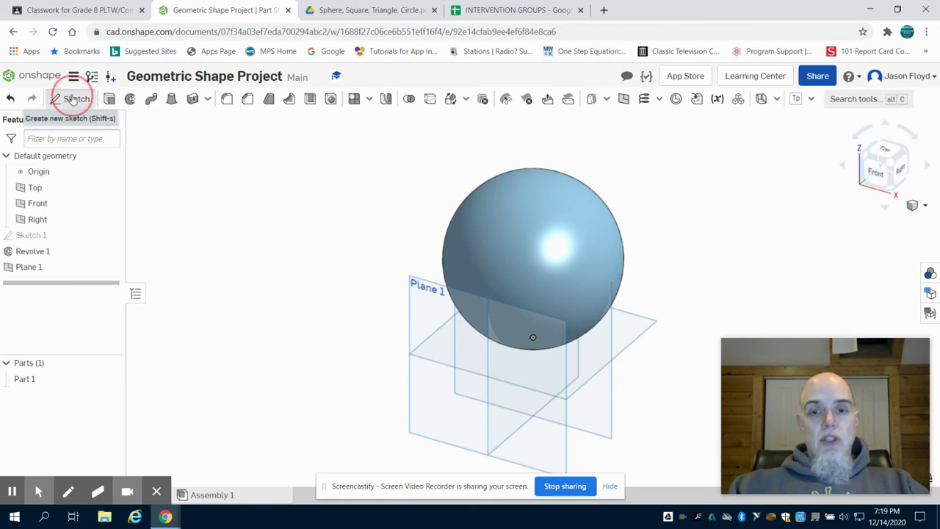
left_click(453, 330)
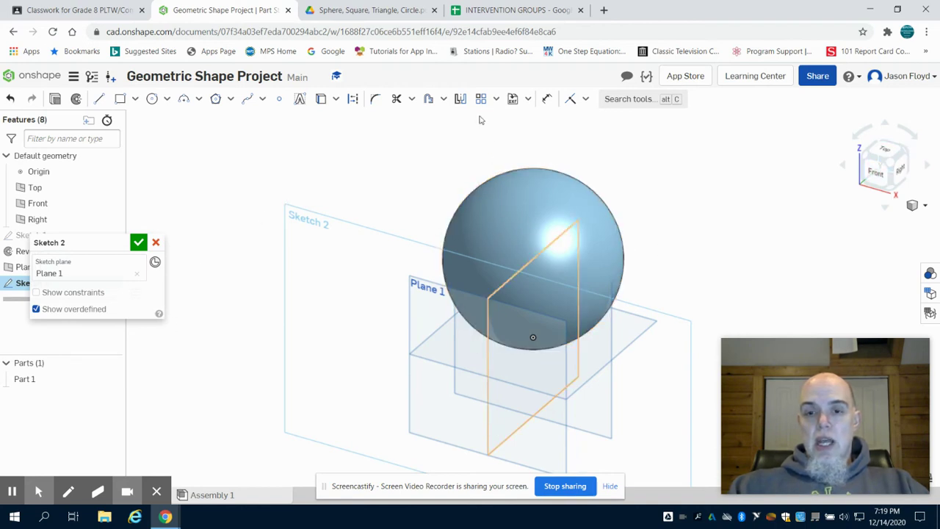
left_click(874, 170)
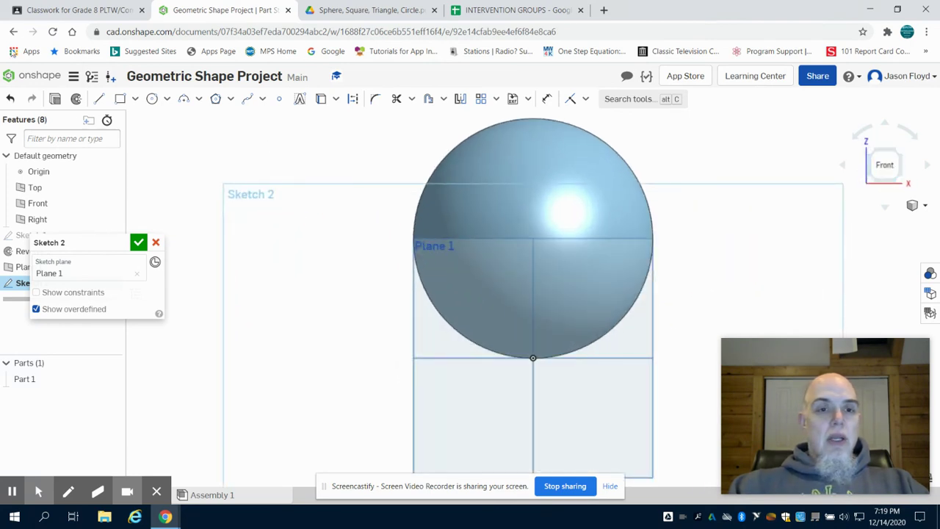
Draw a 3 by 3 inch center point rectangle centered on the sphere, directly above the origin
left_click(122, 102)
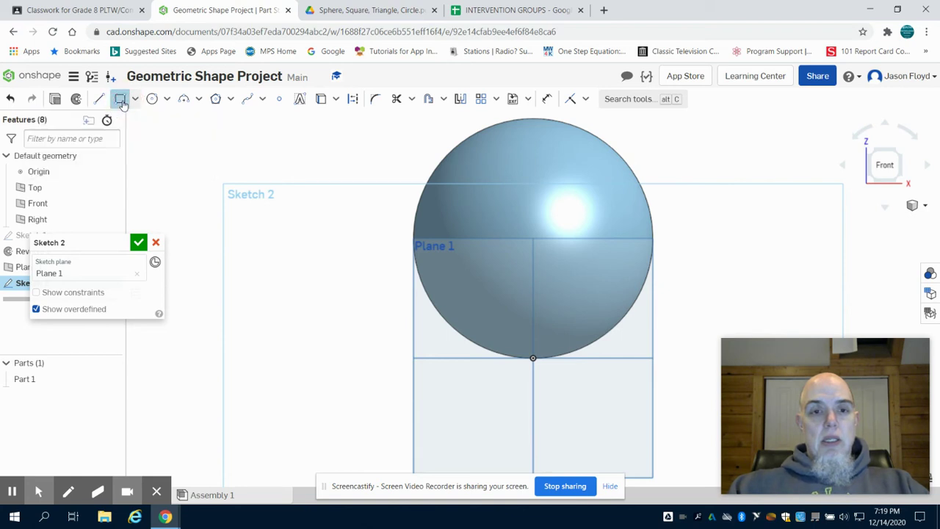
left_click(135, 99)
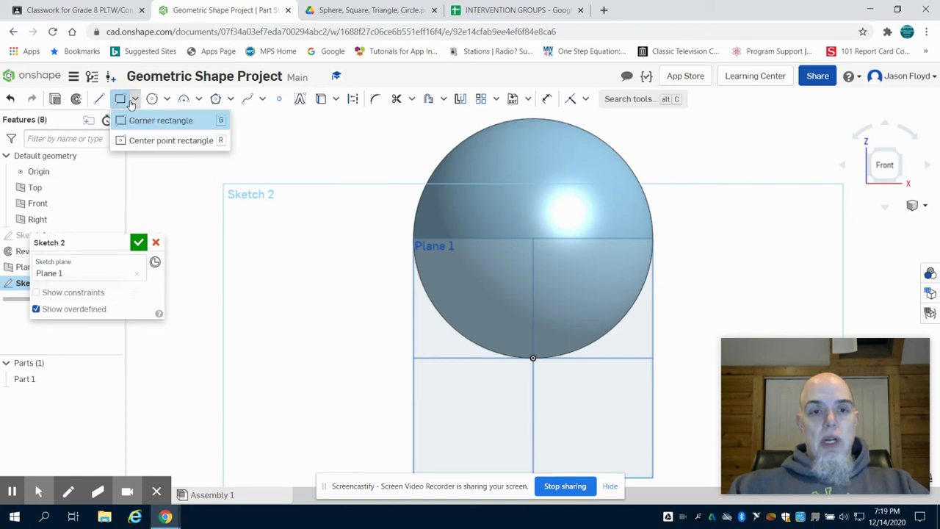
left_click(150, 141)
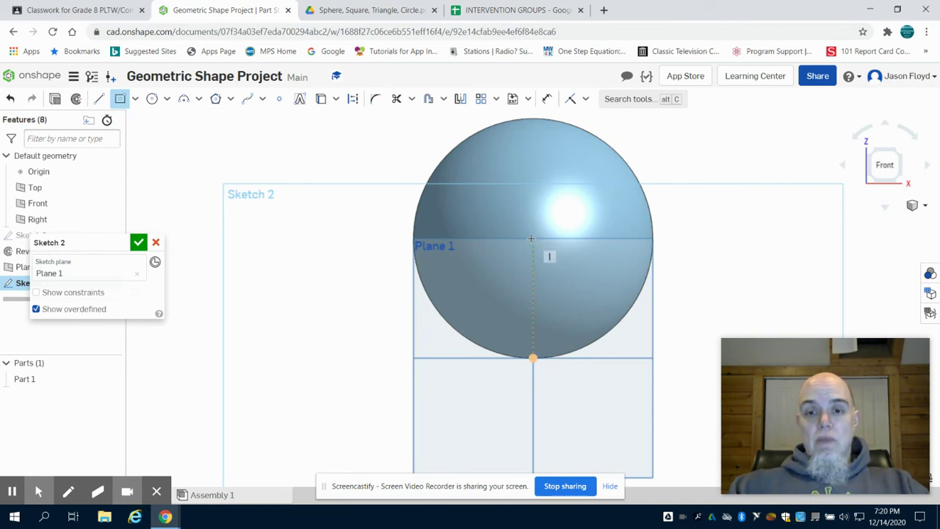
left_click(533, 238)
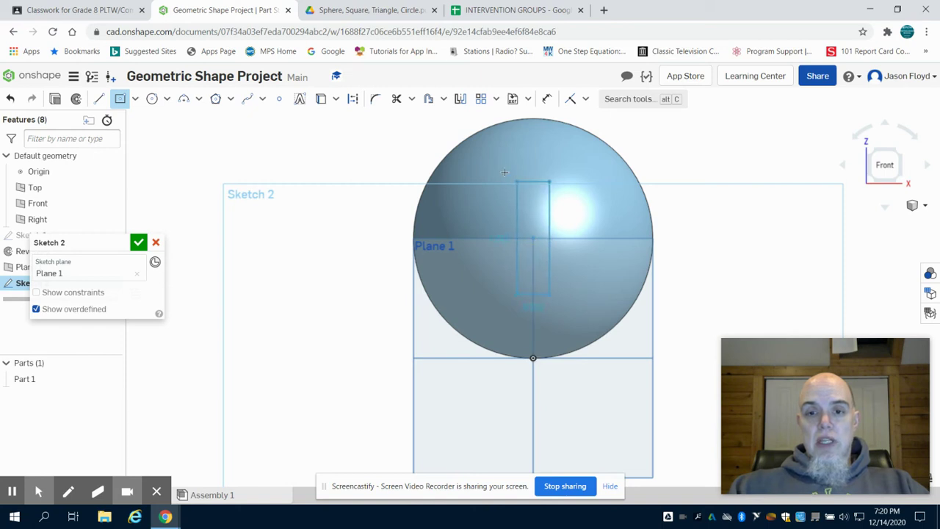
left_click(465, 167)
type("3")
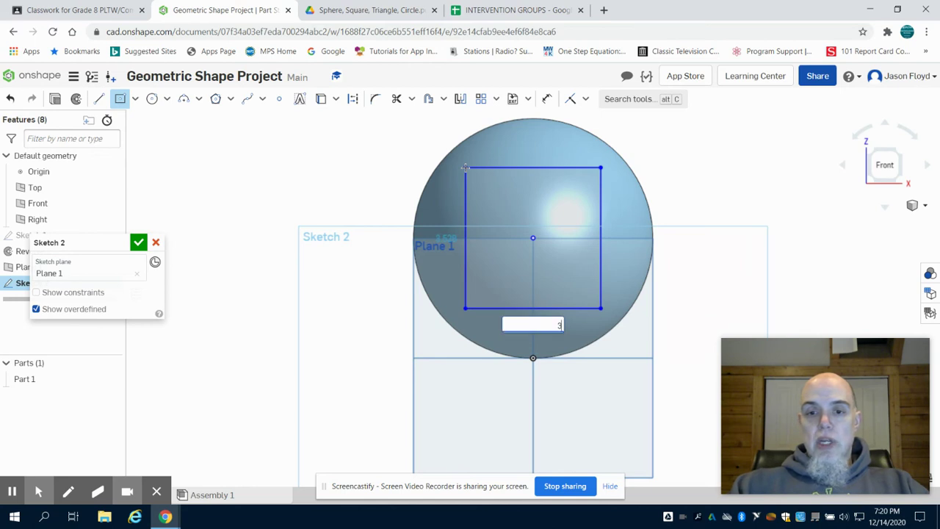
key("Return")
type("3")
key("Return")
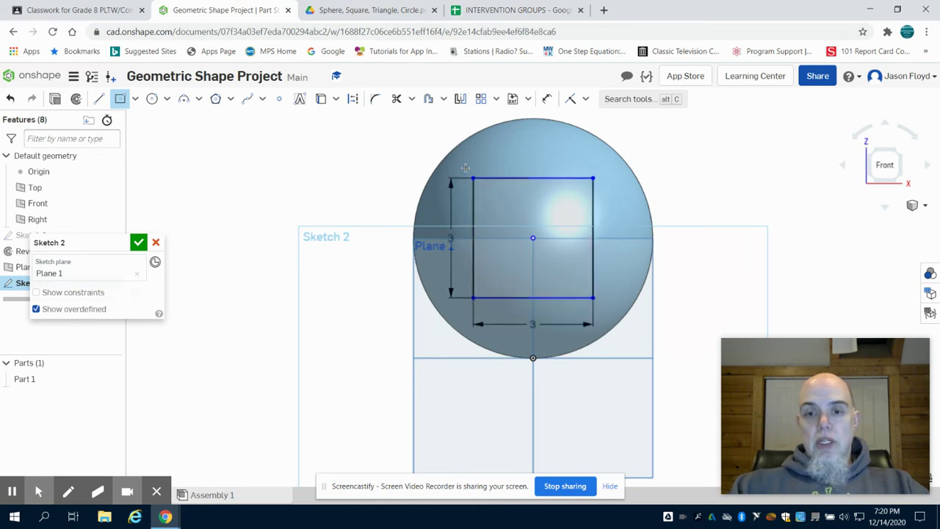
Extrude the square sketch as a 6 in deep blind removal, cutting a square hole through the sphere
left_click(894, 153)
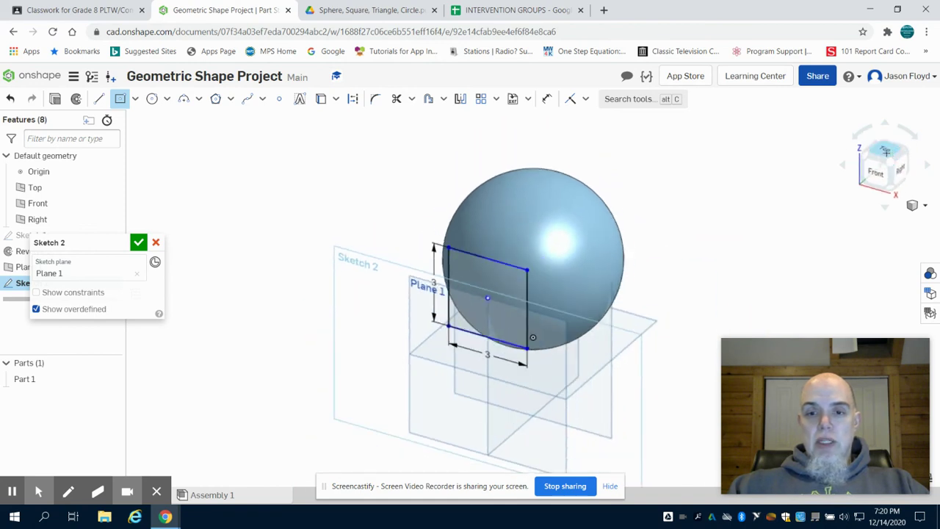
left_click(56, 99)
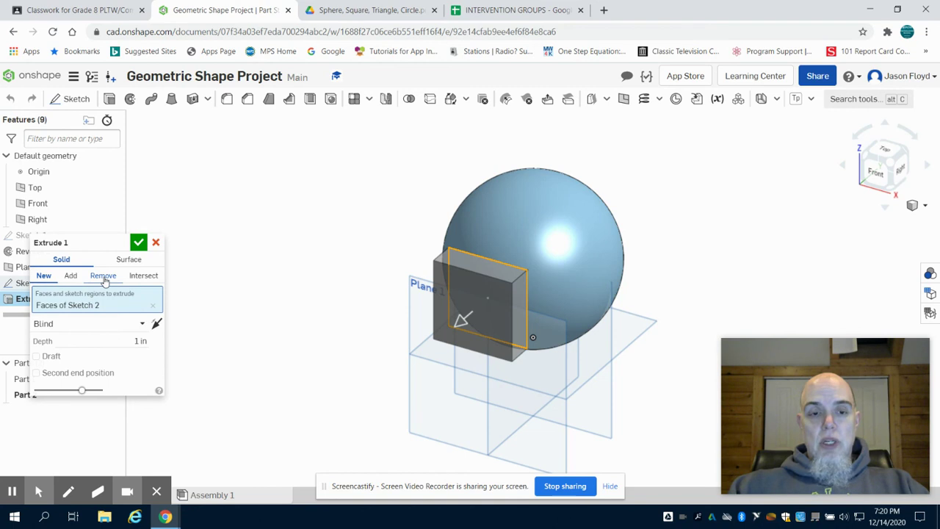
left_click(103, 276)
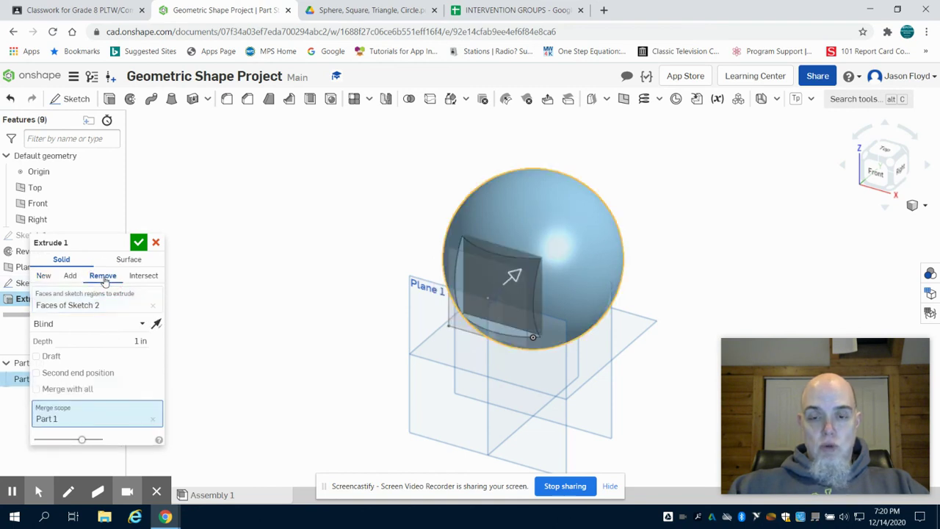
left_click(135, 341)
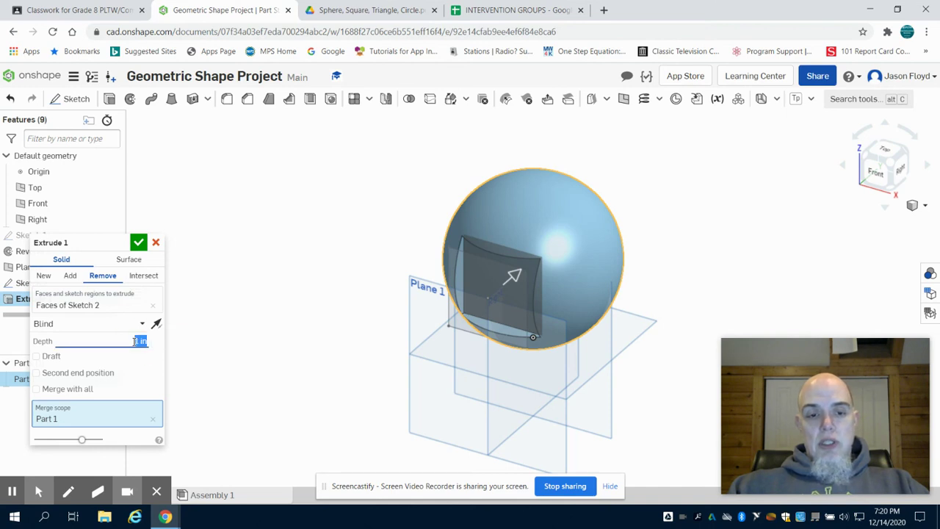
type("6")
key("Return")
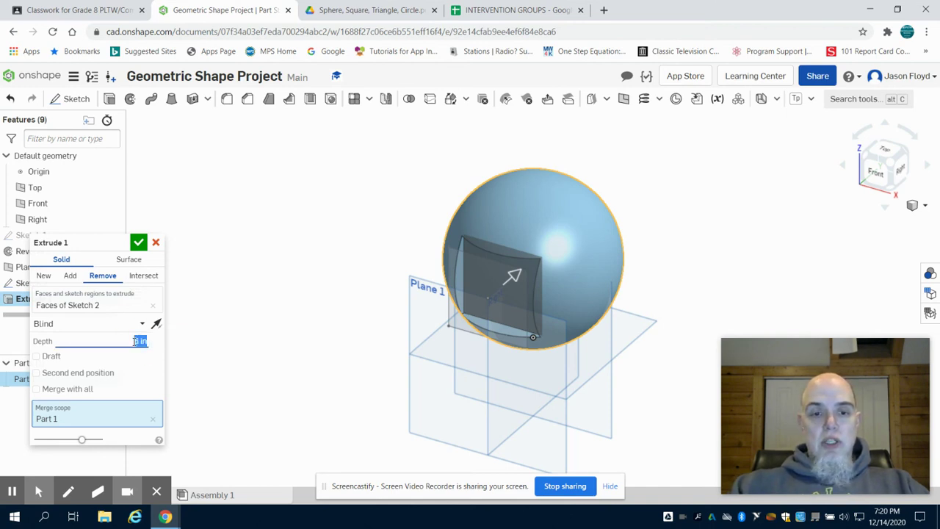
left_click(140, 243)
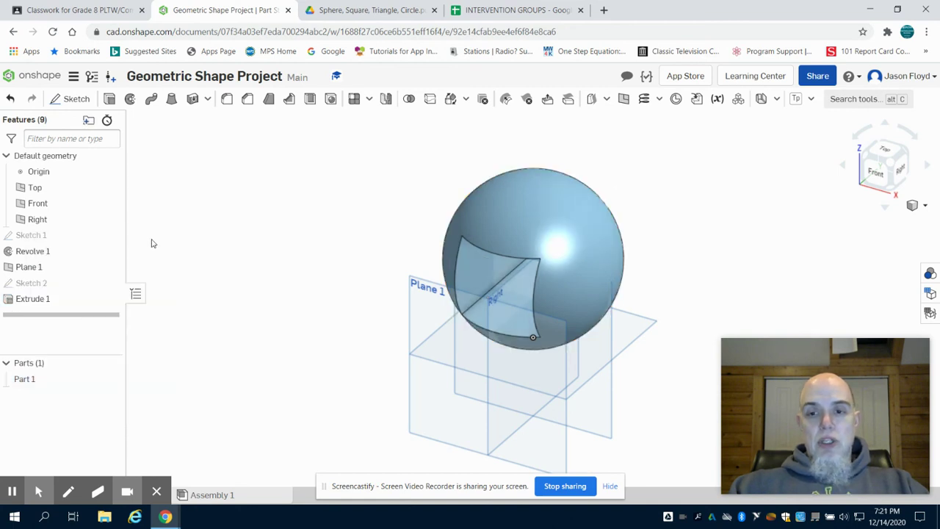
Rename the sphere part as "Sphere with square hole"
mouse_move(749, 219)
right_mouse_down()
mouse_move(789, 189)
mouse_move(780, 213)
mouse_move(754, 213)
right_mouse_up()
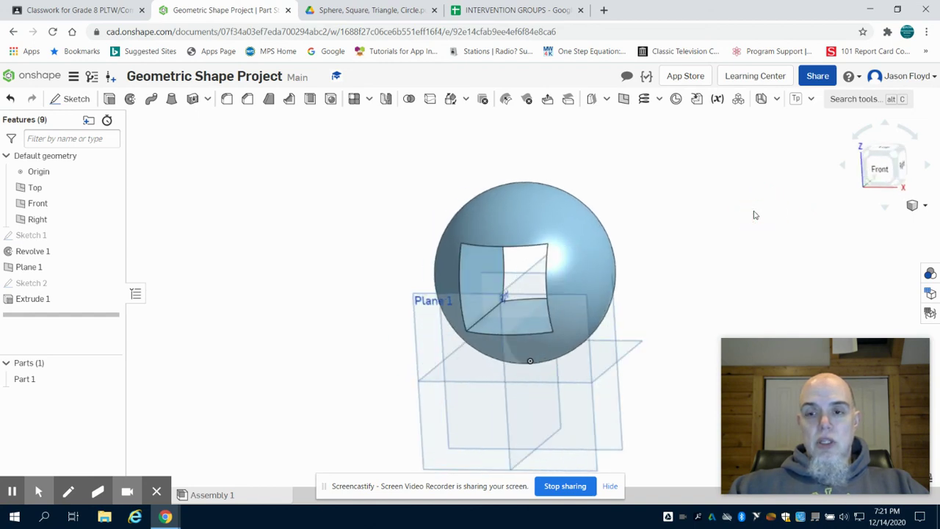
left_click(32, 381)
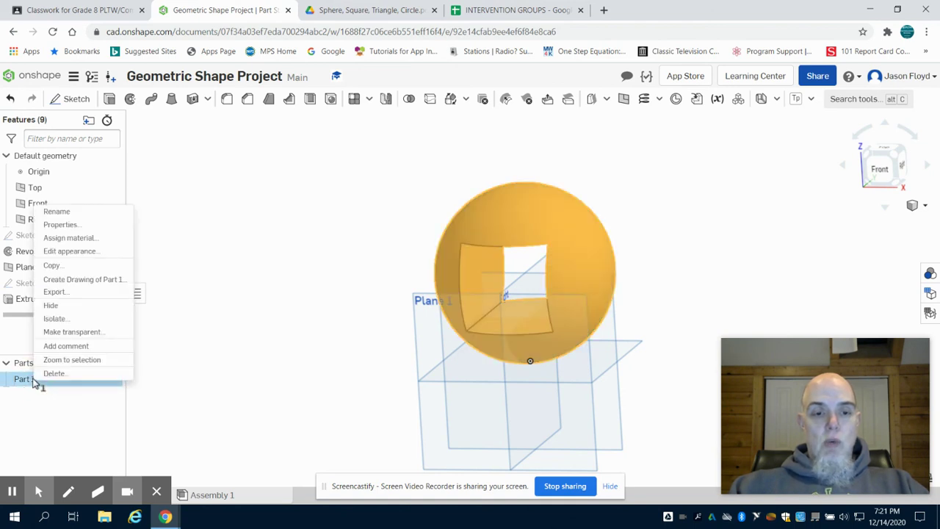
right_click(33, 381)
left_click(81, 213)
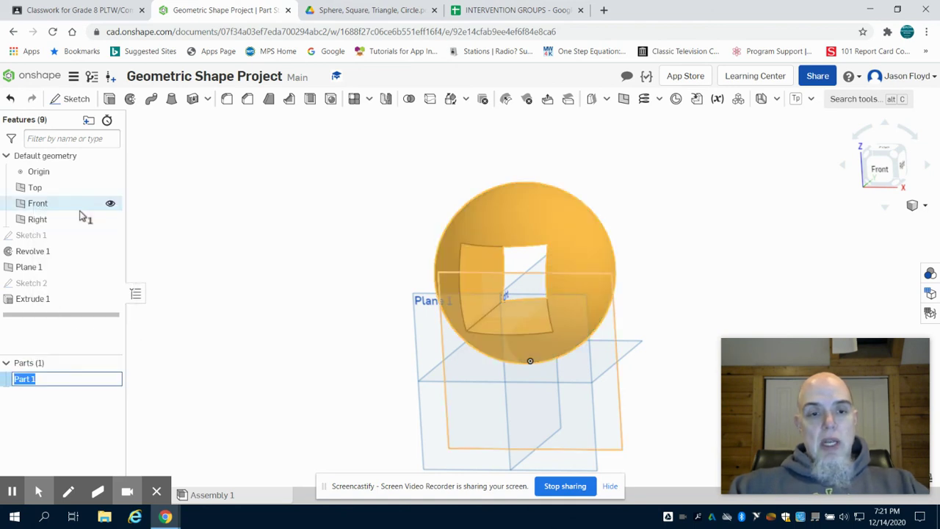
type("Sp")
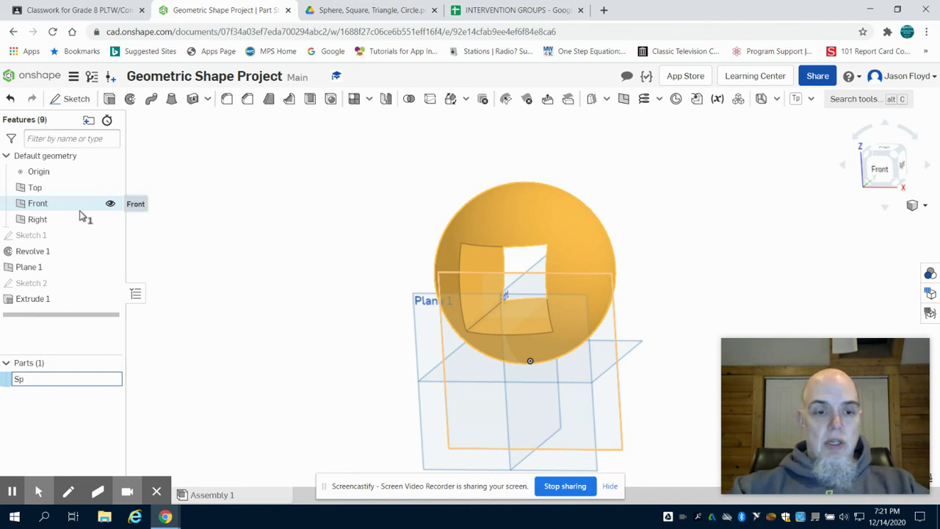
type("here with squa")
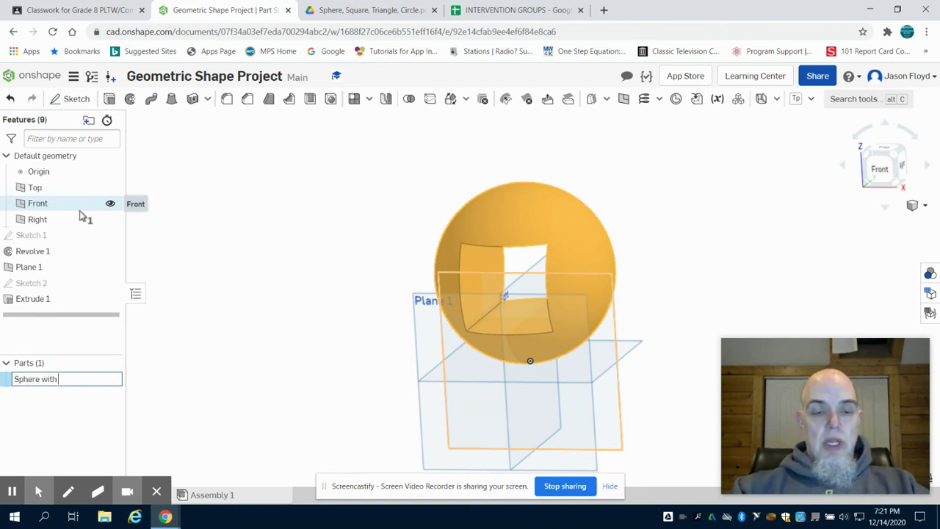
type("re hole")
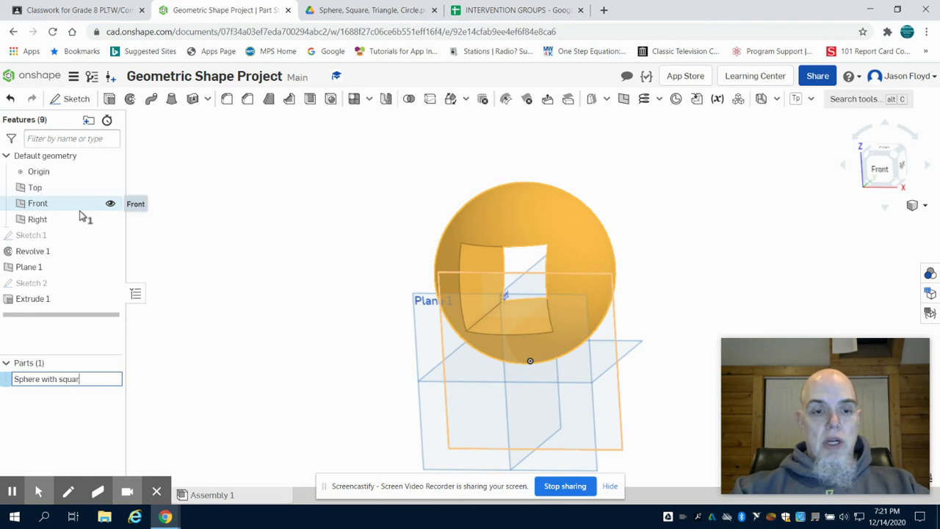